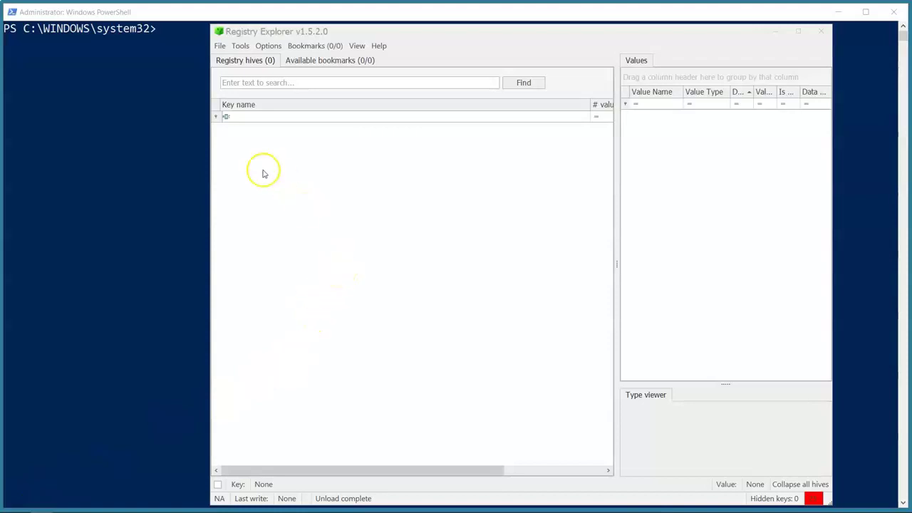
Load the live SYSTEM hive and expand ROOT > ControlSet001 > Enum > USBSTOR
{"action": "left_click", "coordinate": [220, 47]}
{"action": "mouse_move", "coordinate": [248, 73]}
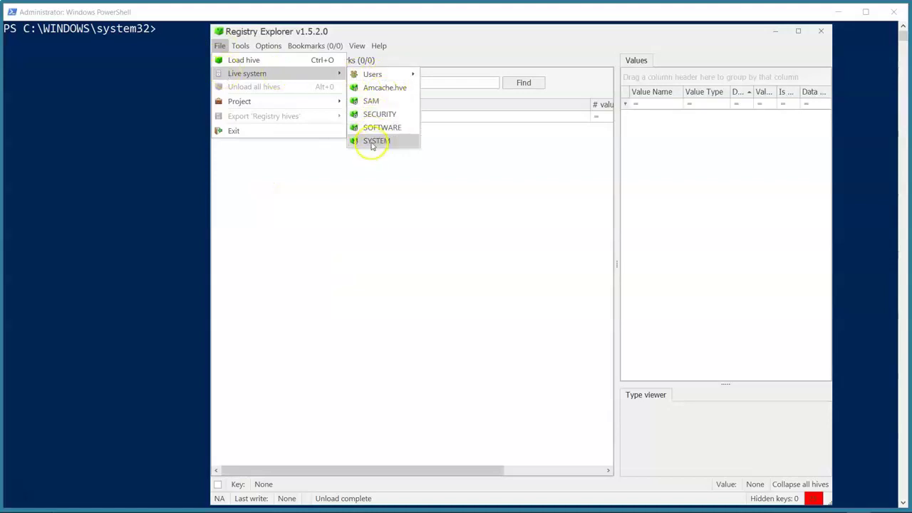
{"action": "left_click", "coordinate": [371, 146]}
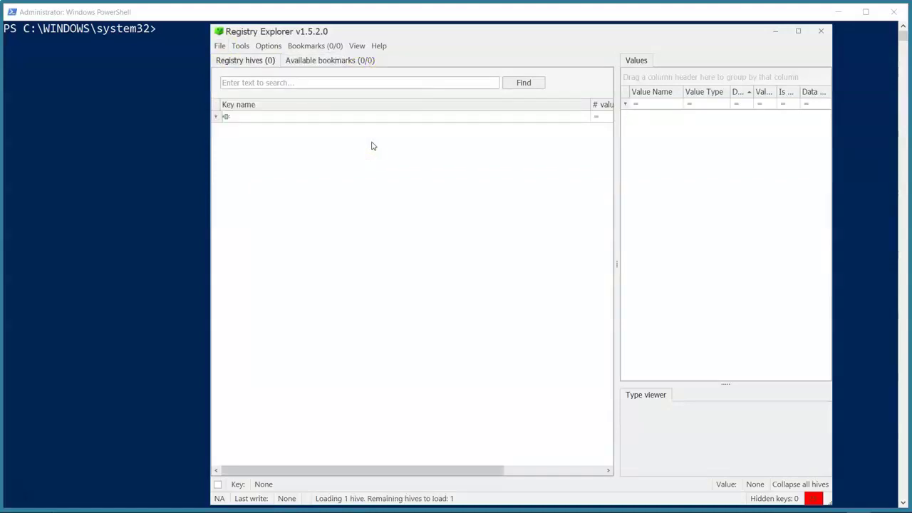
{"action": "left_click", "coordinate": [234, 140]}
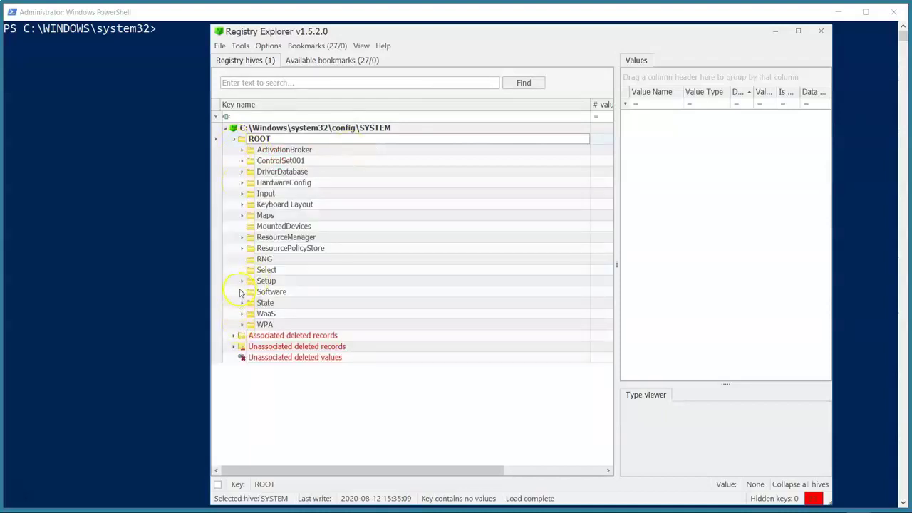
{"action": "left_click", "coordinate": [241, 161]}
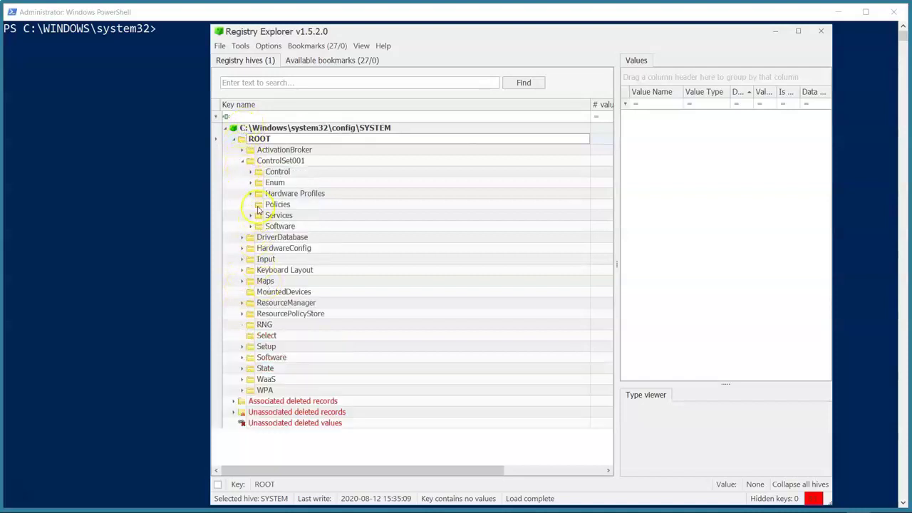
{"action": "left_click", "coordinate": [251, 183]}
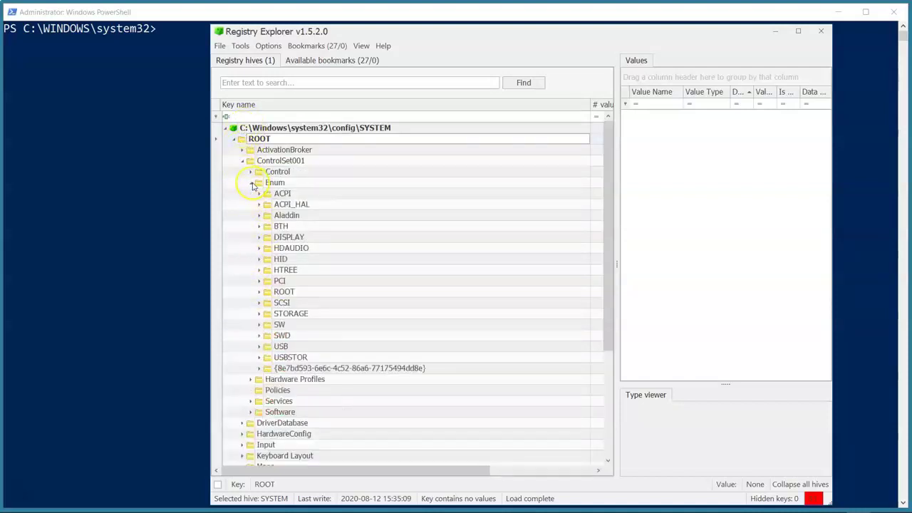
{"action": "left_click", "coordinate": [261, 358]}
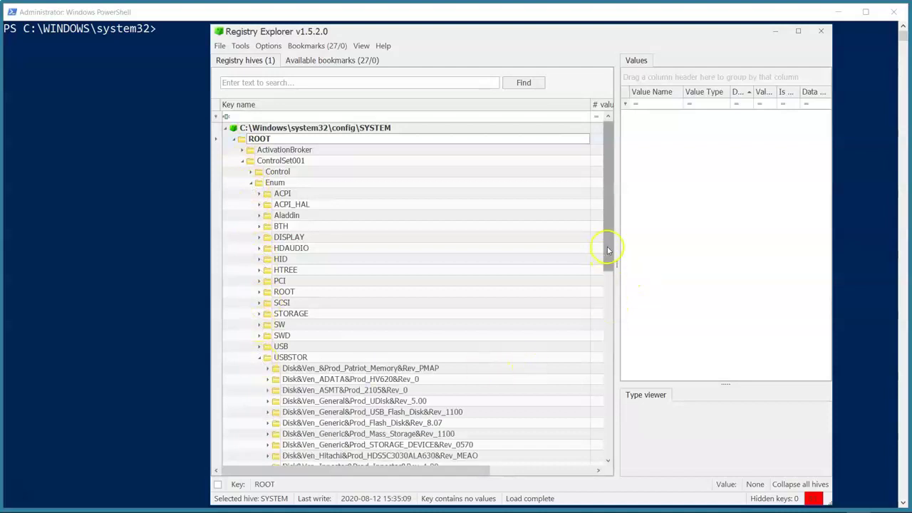
{"action": "left_click_drag", "start_coordinate": [607, 248], "coordinate": [600, 343]}
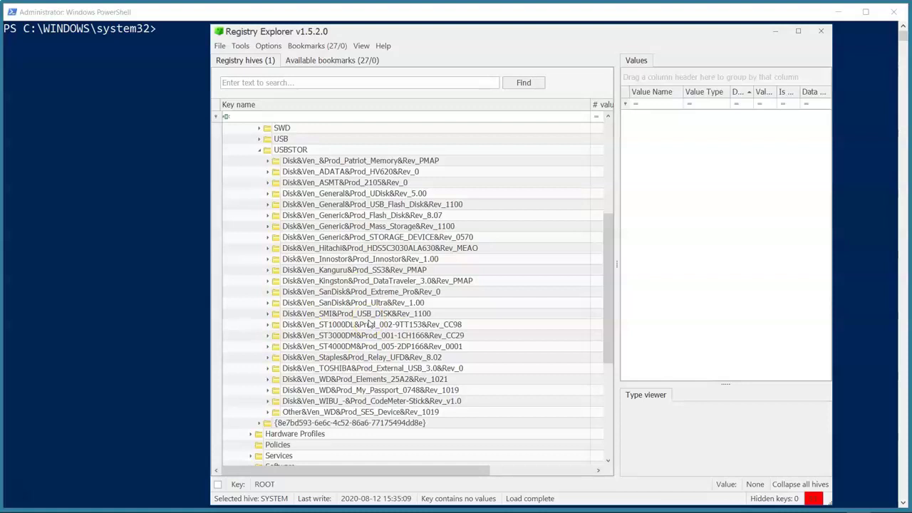
Rerun the previous gwmi win32_diskdrive query filtered to the USB interface in PowerShell
{"action": "left_click", "coordinate": [267, 15]}
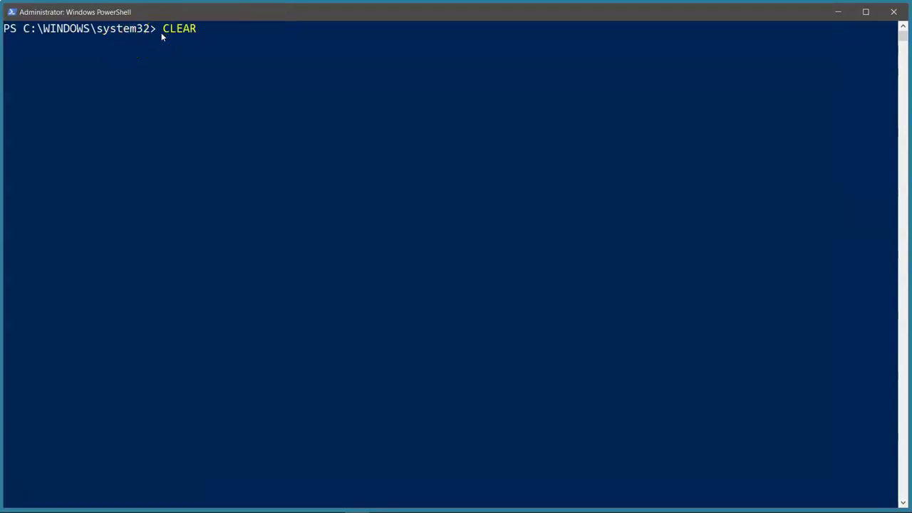
{"action": "key", "text": "Up"}
{"action": "key", "text": "Up"}
{"action": "key", "text": "Up"}
{"action": "key", "text": "Return"}
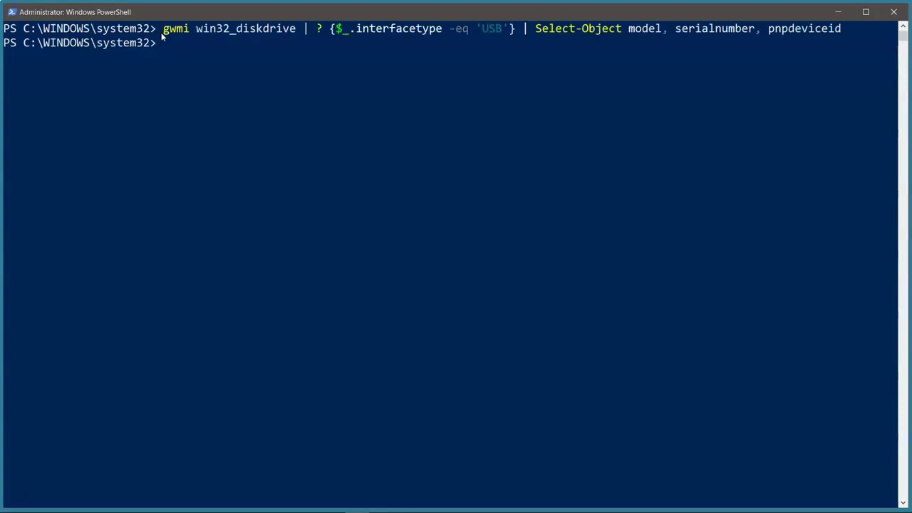
Change the gwmi interface filter from 'USB' to 'SCSI' and rerun it
{"action": "key", "text": "Up"}
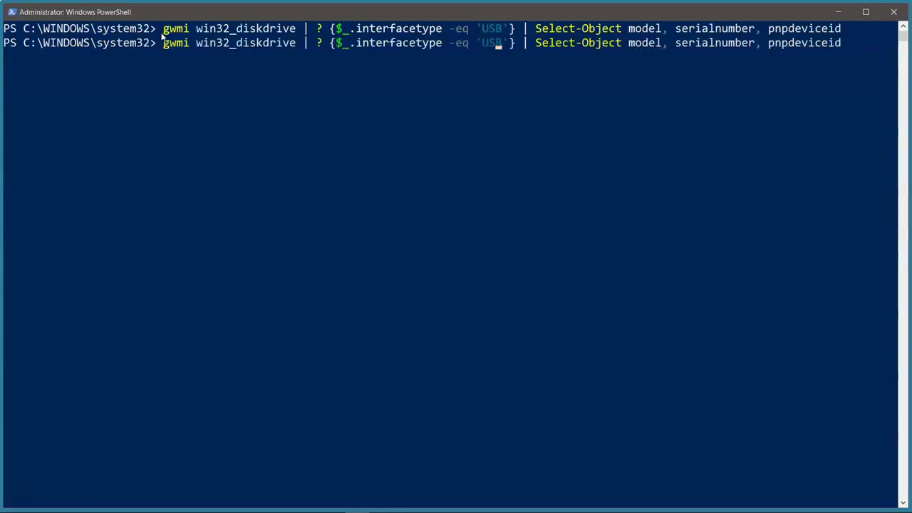
{"action": "key", "text": "BackSpace"}
{"action": "key", "text": "BackSpace"}
{"action": "key", "text": "BackSpace"}
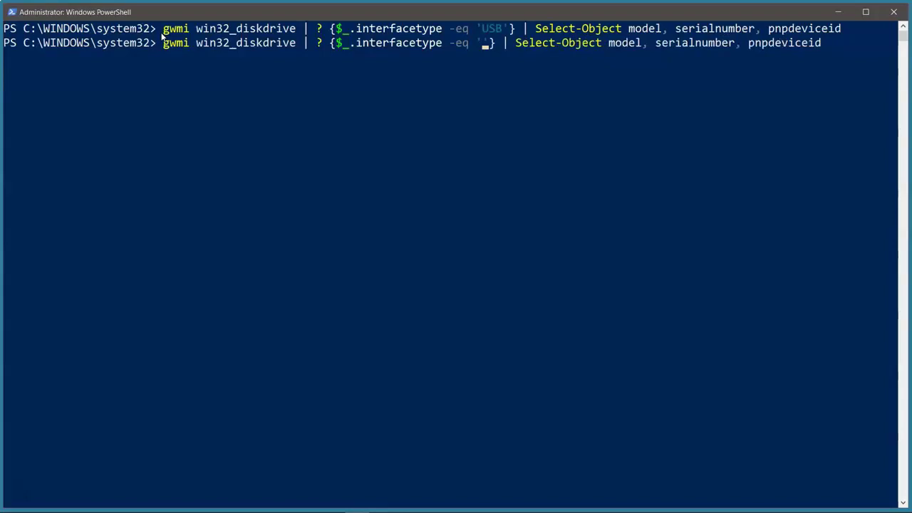
{"action": "type", "text": "scs"}
{"action": "key", "text": "BackSpace"}
{"action": "key", "text": "BackSpace"}
{"action": "key", "text": "BackSpace"}
{"action": "type", "text": "SCSI"}
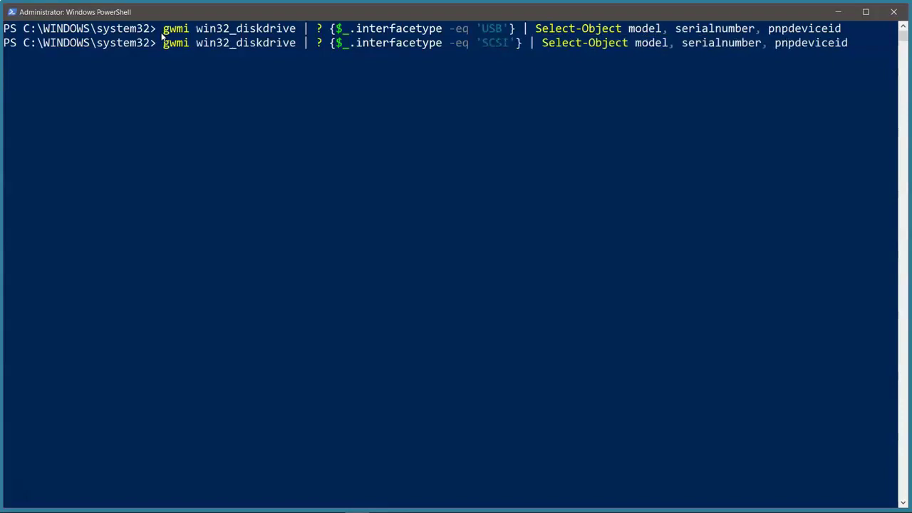
{"action": "key", "text": "Return"}
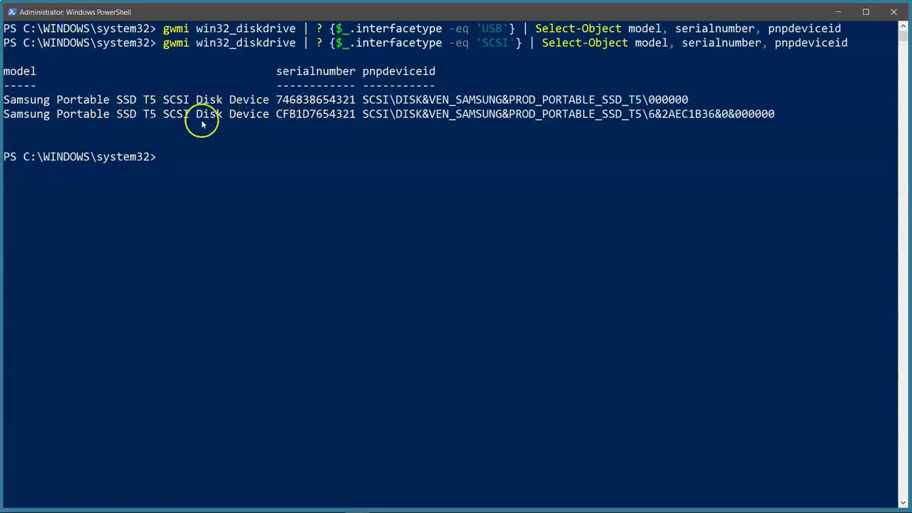
{"action": "mouse_move", "coordinate": [499, 508]}
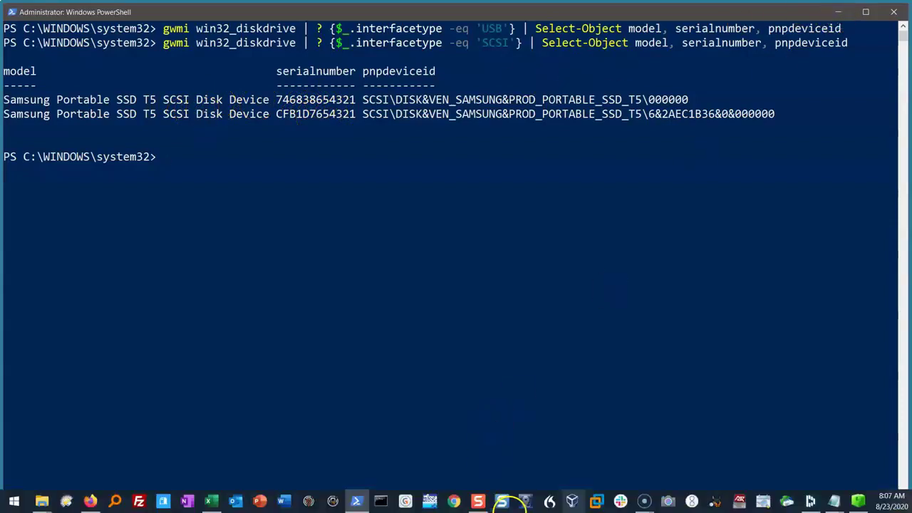
Expand Enum > SCSI and the Disk&Ven_Samsung&Prod_Portable_SSD_T5 key to show its four instances
{"action": "left_click", "coordinate": [855, 504]}
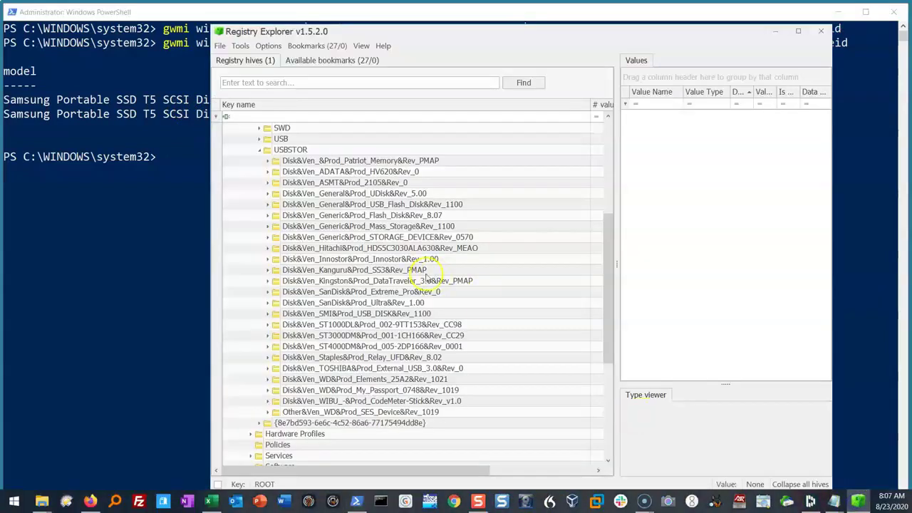
{"action": "scroll", "coordinate": [605, 305], "scroll_direction": "up", "scroll_amount": 1}
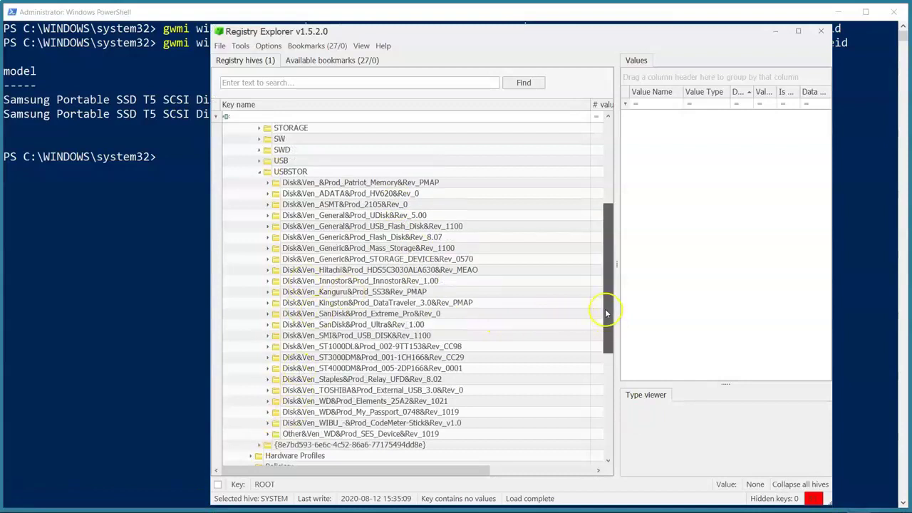
{"action": "scroll", "coordinate": [605, 305], "scroll_direction": "up", "scroll_amount": 1}
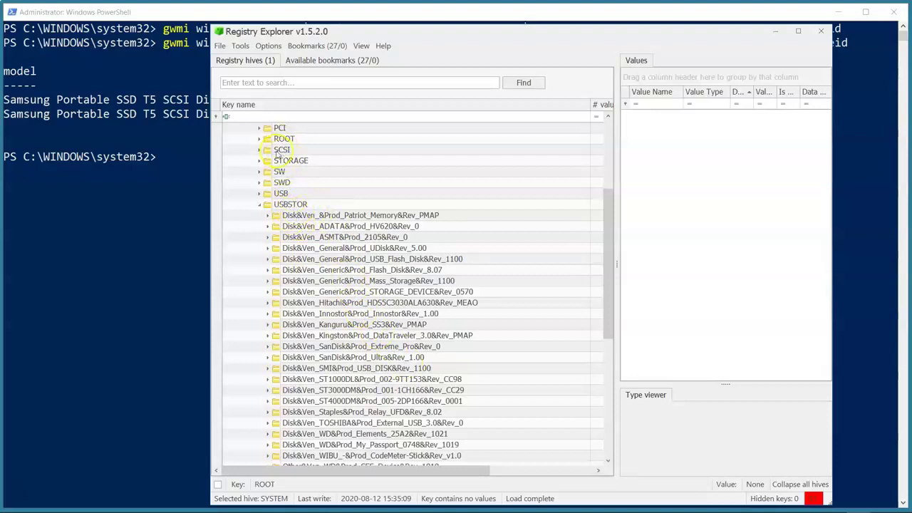
{"action": "left_click", "coordinate": [259, 150]}
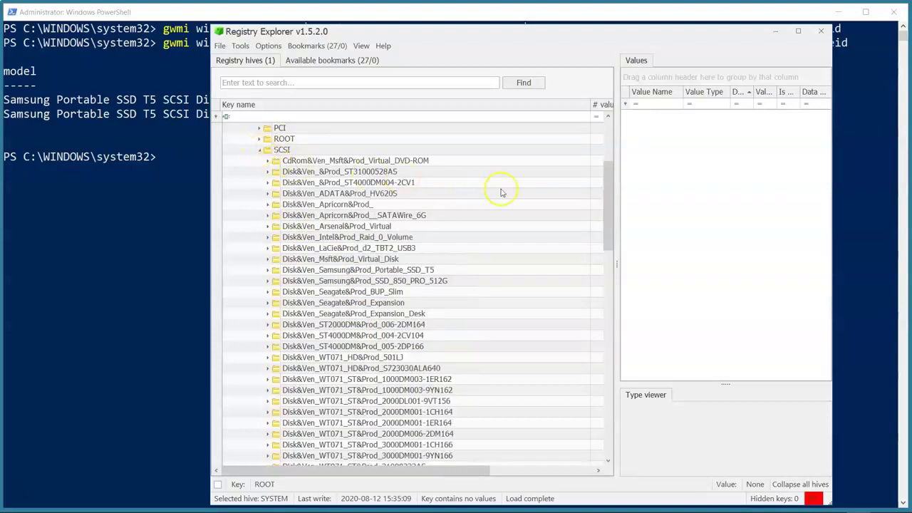
{"action": "mouse_move", "coordinate": [605, 215]}
{"action": "left_mouse_down"}
{"action": "mouse_move", "coordinate": [592, 287]}
{"action": "mouse_move", "coordinate": [587, 270]}
{"action": "left_mouse_up"}
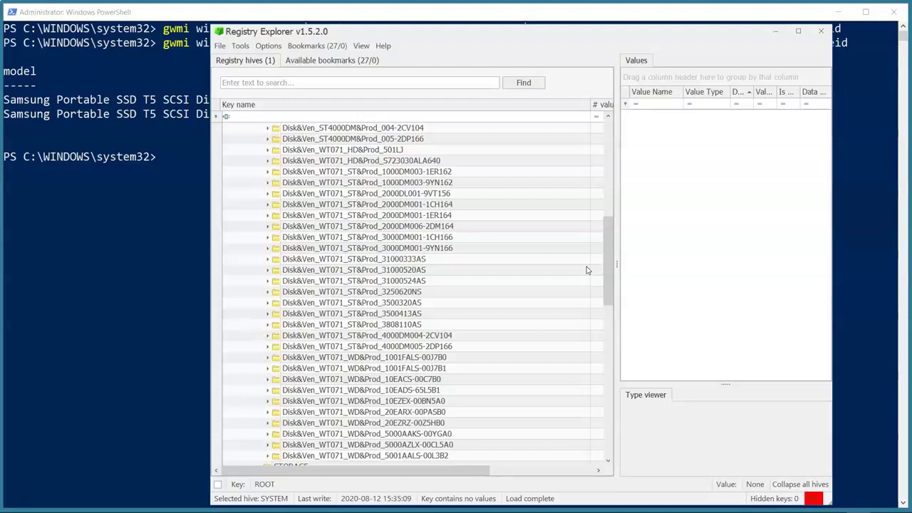
{"action": "left_click_drag", "start_coordinate": [605, 230], "coordinate": [604, 235]}
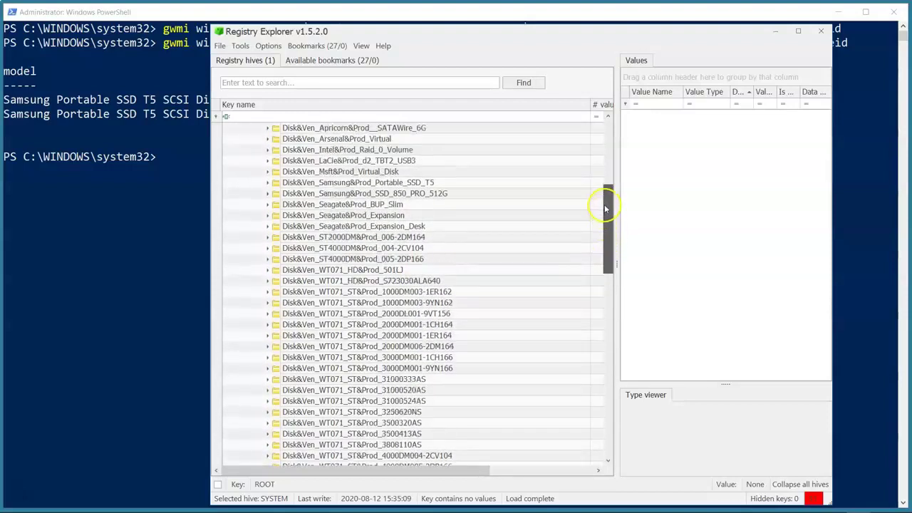
{"action": "left_click_drag", "start_coordinate": [604, 235], "coordinate": [604, 189]}
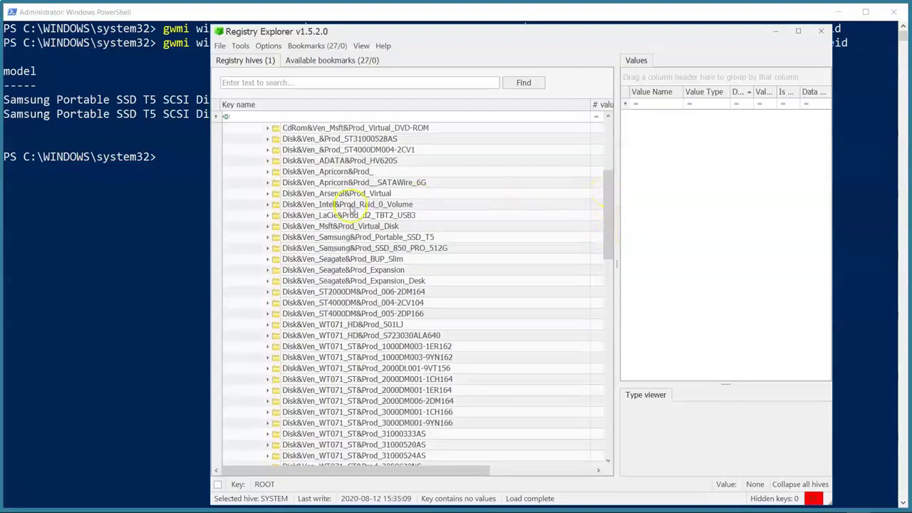
{"action": "left_click", "coordinate": [267, 238]}
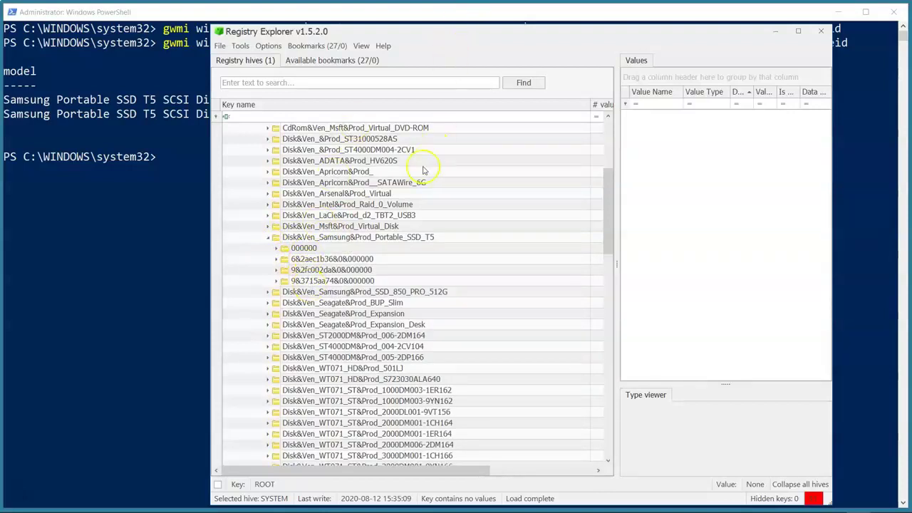
Compare instance keys 000000 and 6&2aec1b36&0&000000 with PowerShell device IDs, selecting serial CFB1D7654321
{"action": "left_click_drag", "start_coordinate": [457, 37], "coordinate": [409, 163]}
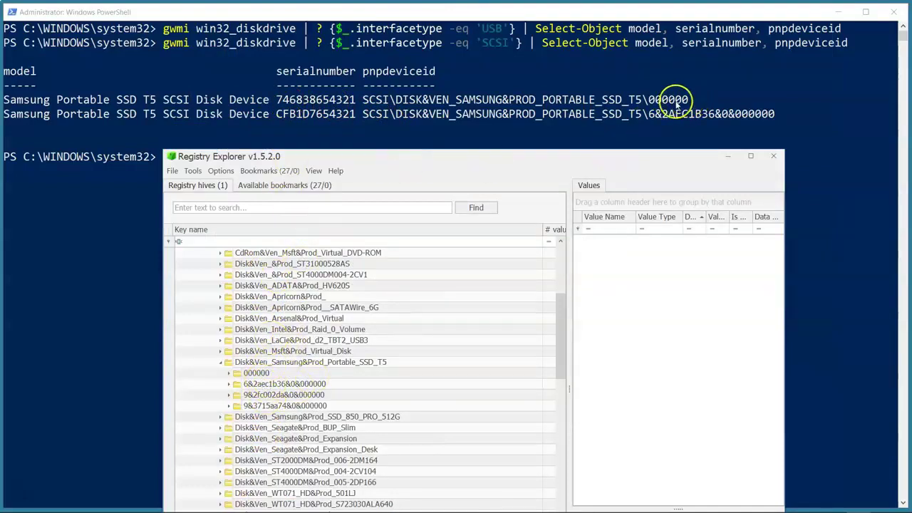
{"action": "left_click", "coordinate": [274, 373]}
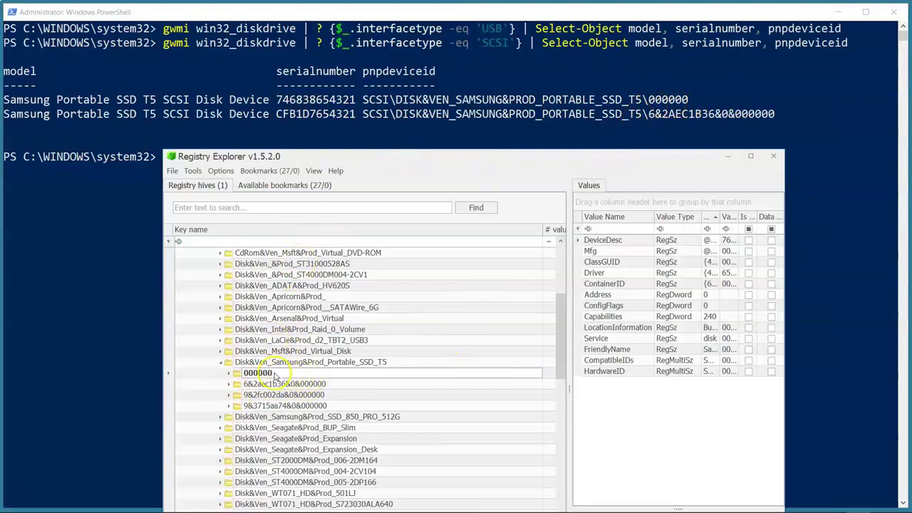
{"action": "left_click", "coordinate": [678, 121]}
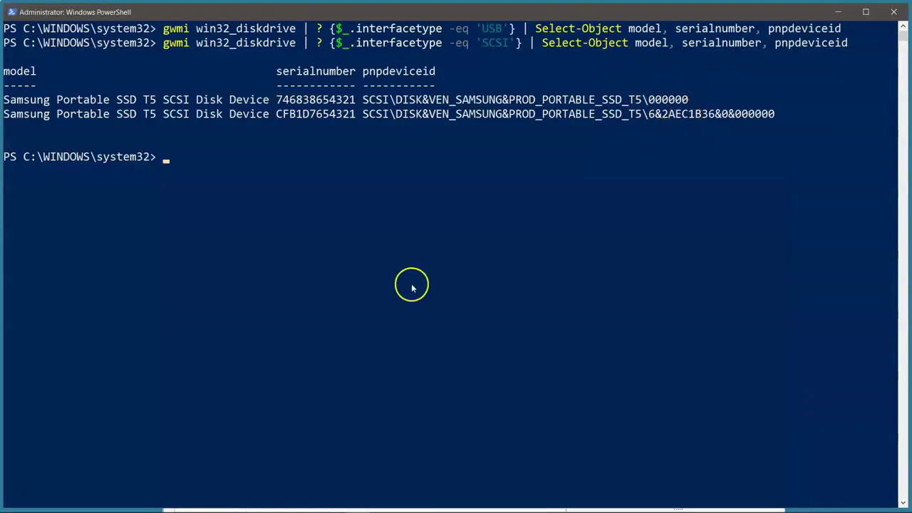
{"action": "left_click", "coordinate": [861, 503]}
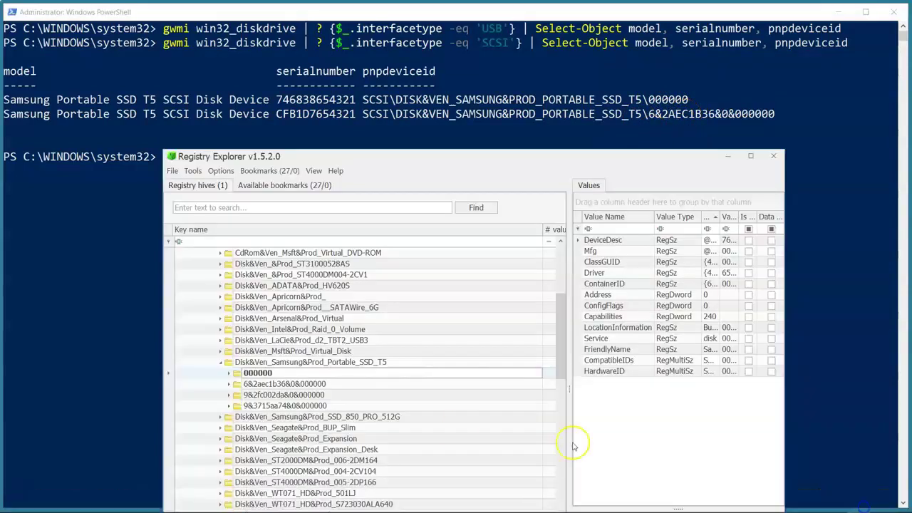
{"action": "left_click", "coordinate": [258, 384]}
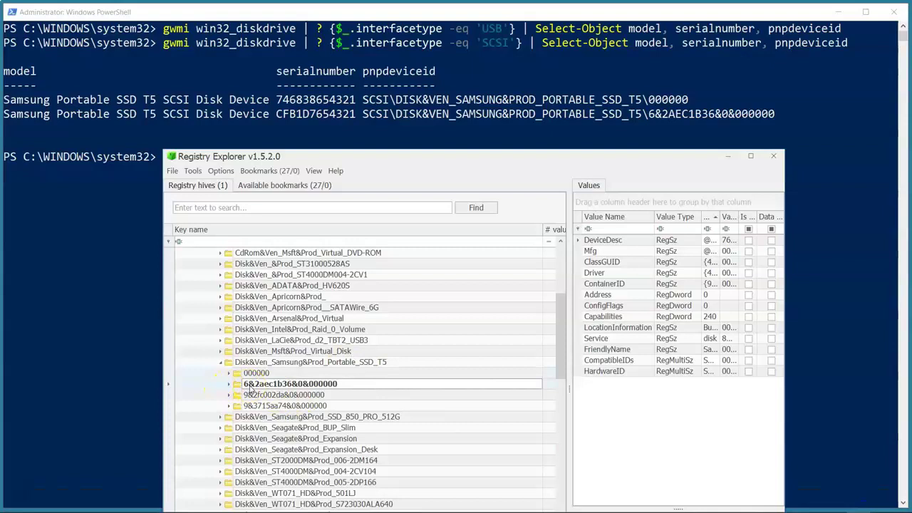
{"action": "left_click", "coordinate": [315, 126]}
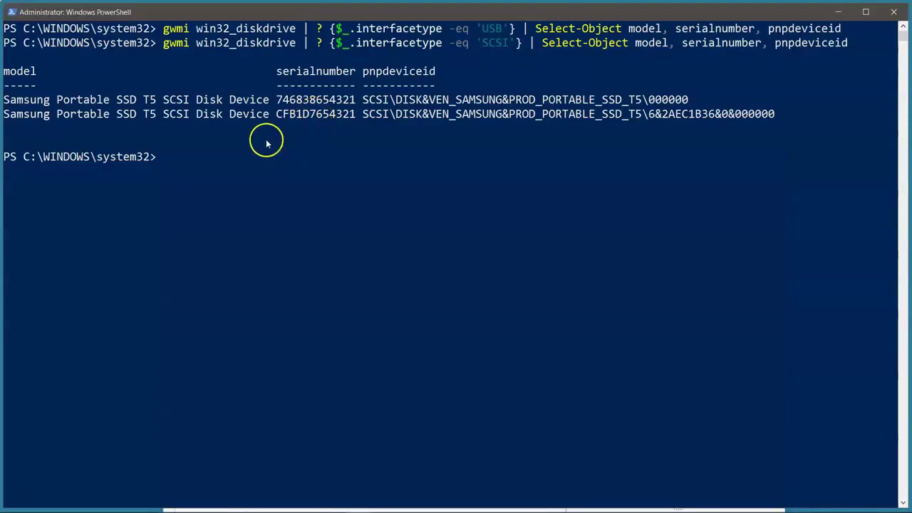
{"action": "left_click_drag", "start_coordinate": [356, 102], "coordinate": [278, 101]}
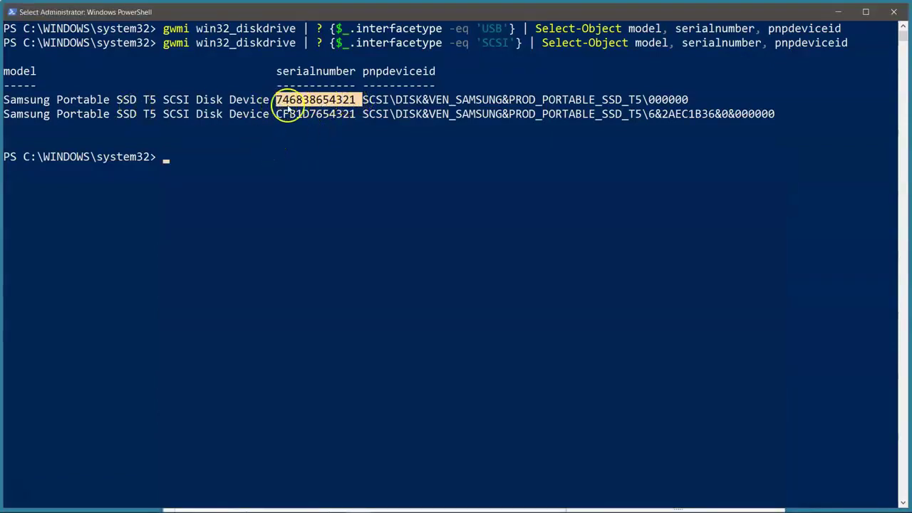